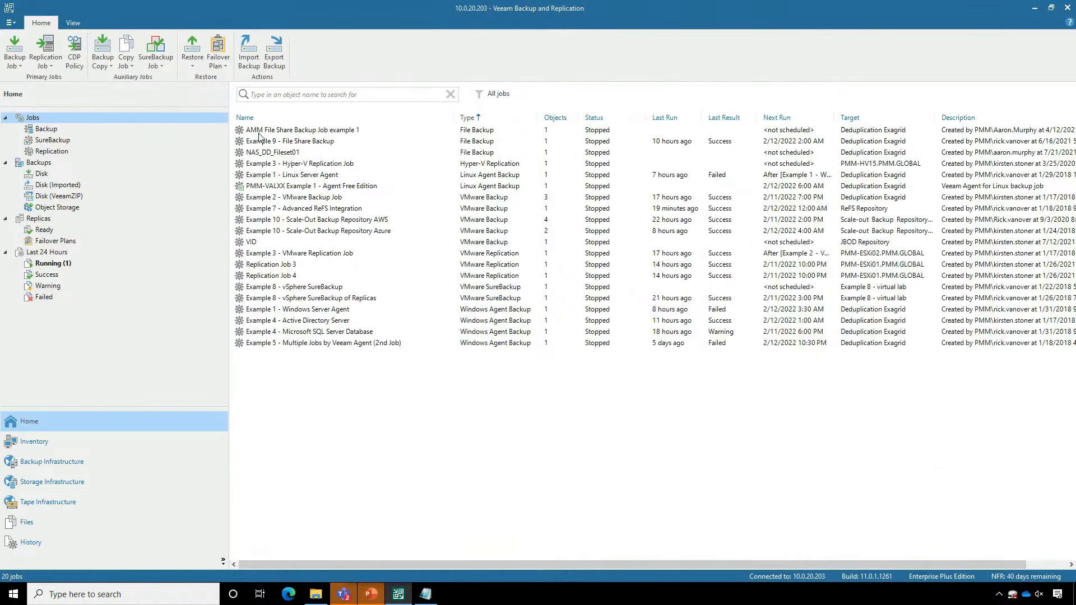
# - Start a file share restore from file backup using the rollback to a point in time option
pyautogui.click(290, 144)
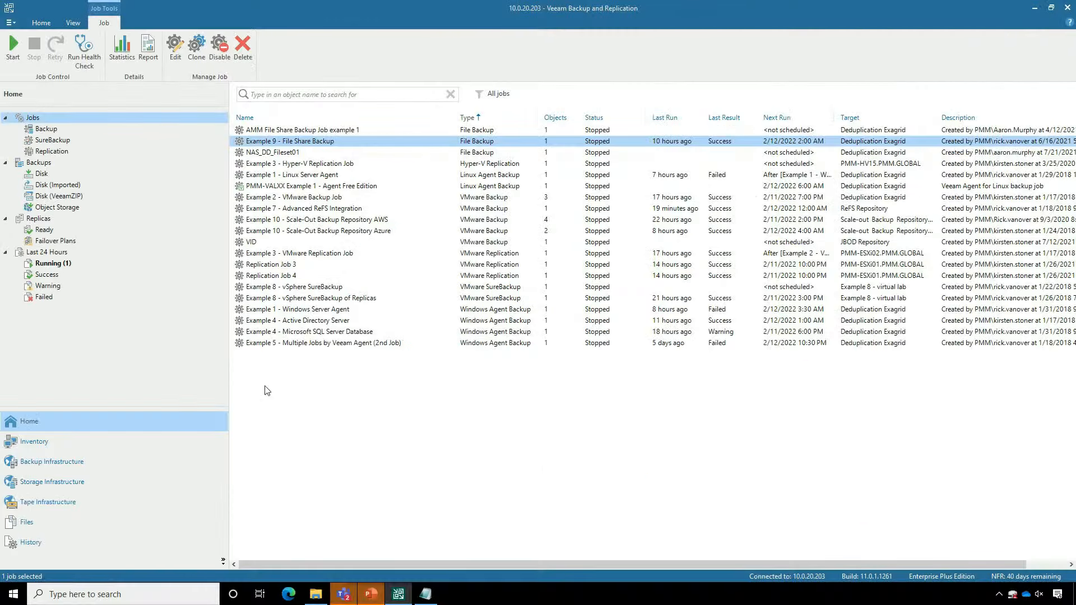
pyautogui.click(31, 23)
pyautogui.click(191, 58)
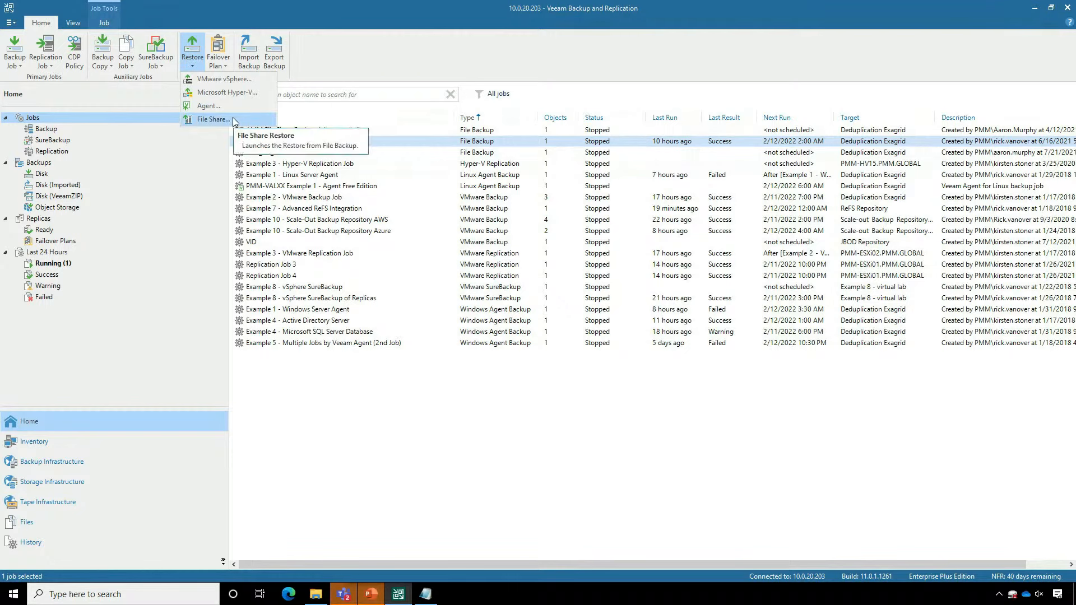
pyautogui.click(194, 61)
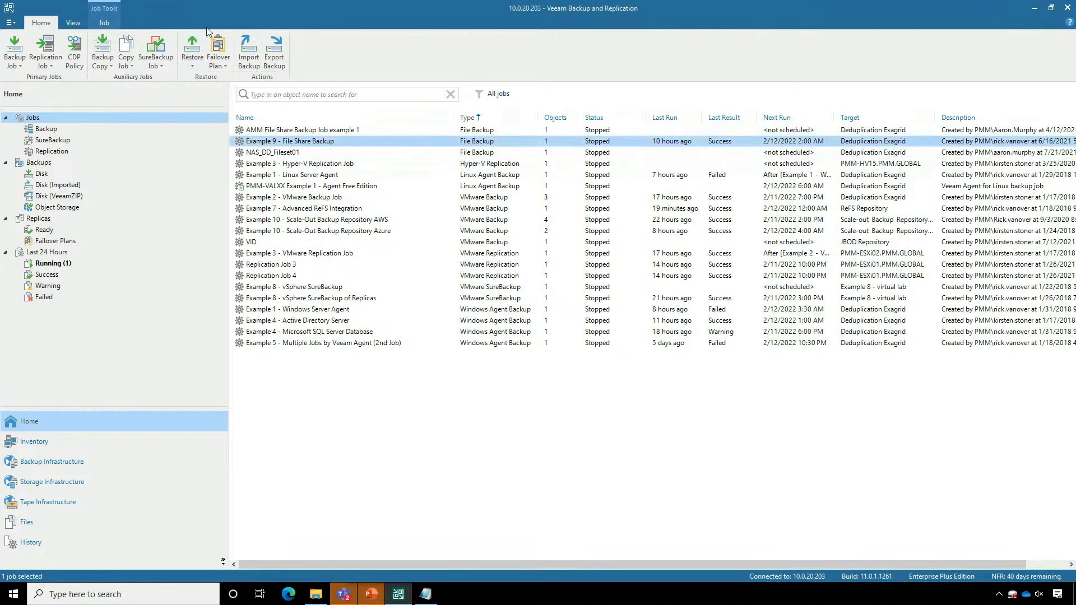
pyautogui.click(194, 61)
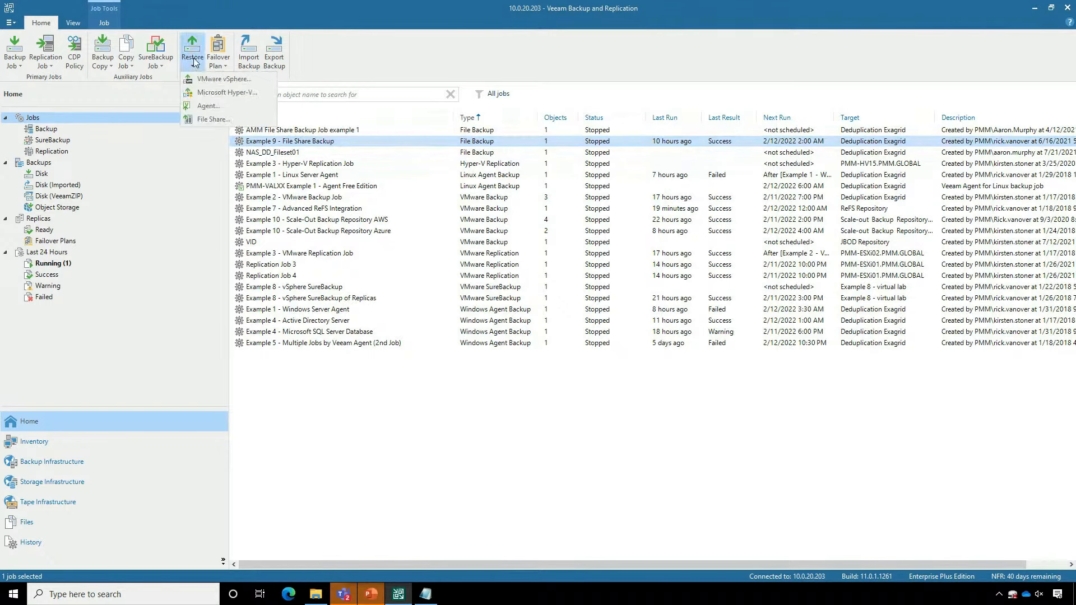
pyautogui.click(223, 125)
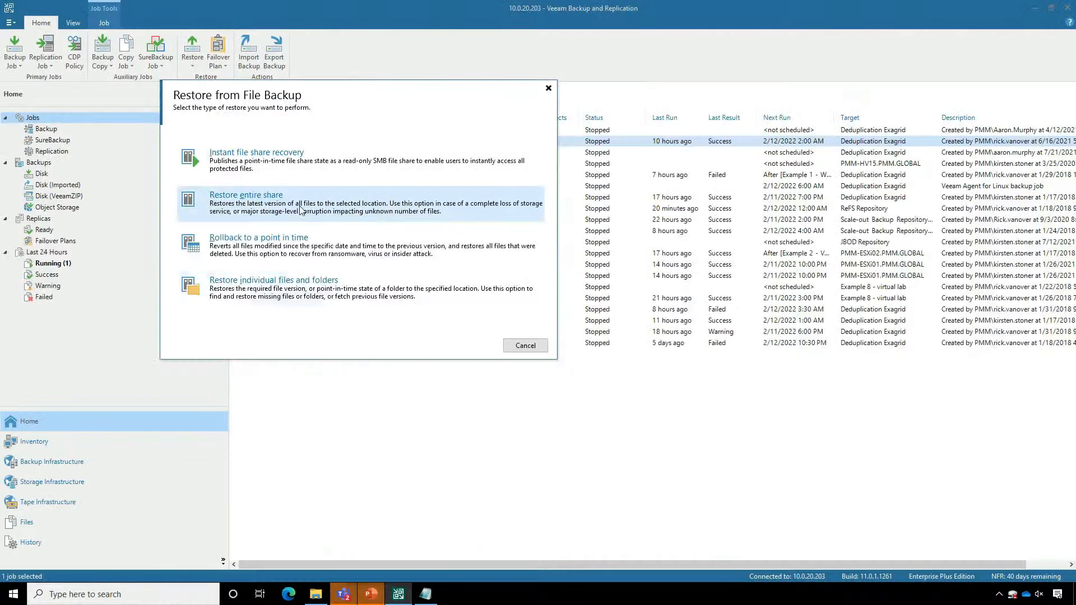
pyautogui.click(334, 250)
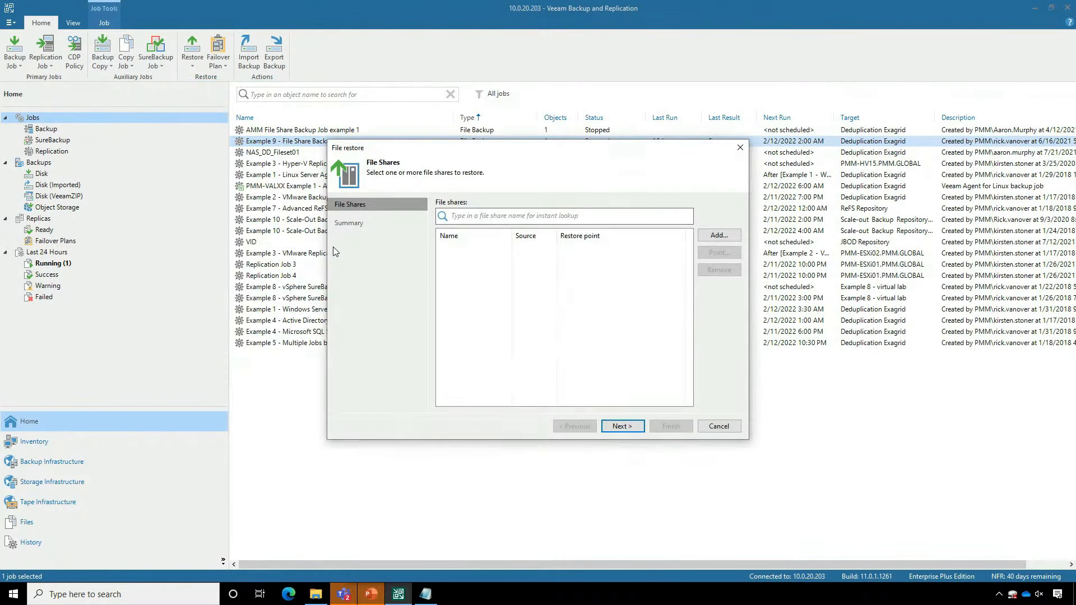
# - Add the \\10.0.0.28\AirData share from Example 9 - File Share Backup to the file restore and run it
pyautogui.click(732, 240)
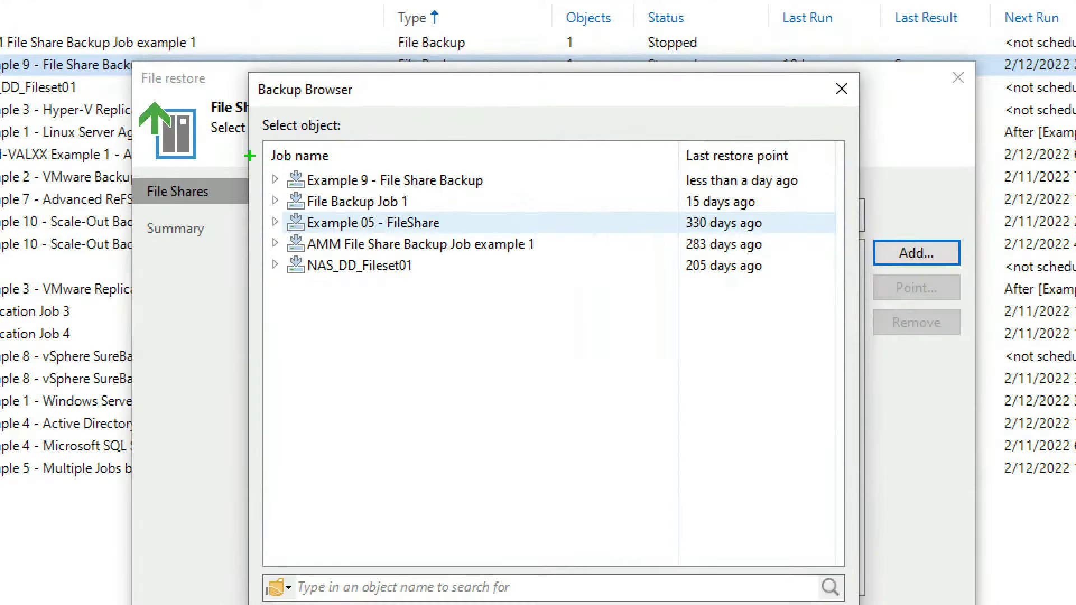
pyautogui.moveTo(250, 156)
pyautogui.mouseDown()
pyautogui.moveTo(713, 258)
pyautogui.moveTo(837, 301)
pyautogui.mouseUp()
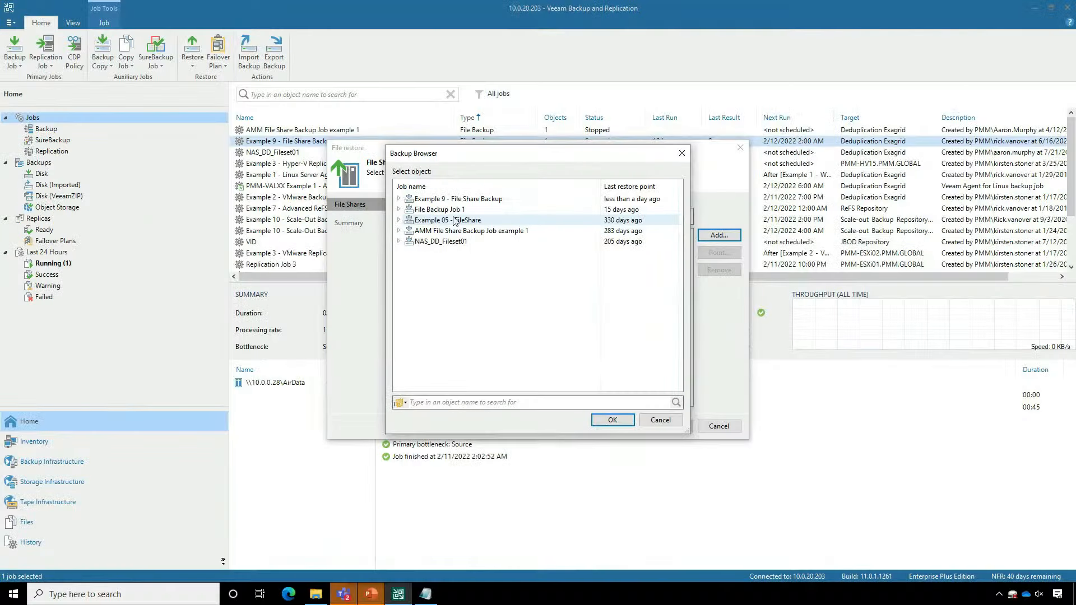
pyautogui.click(275, 179)
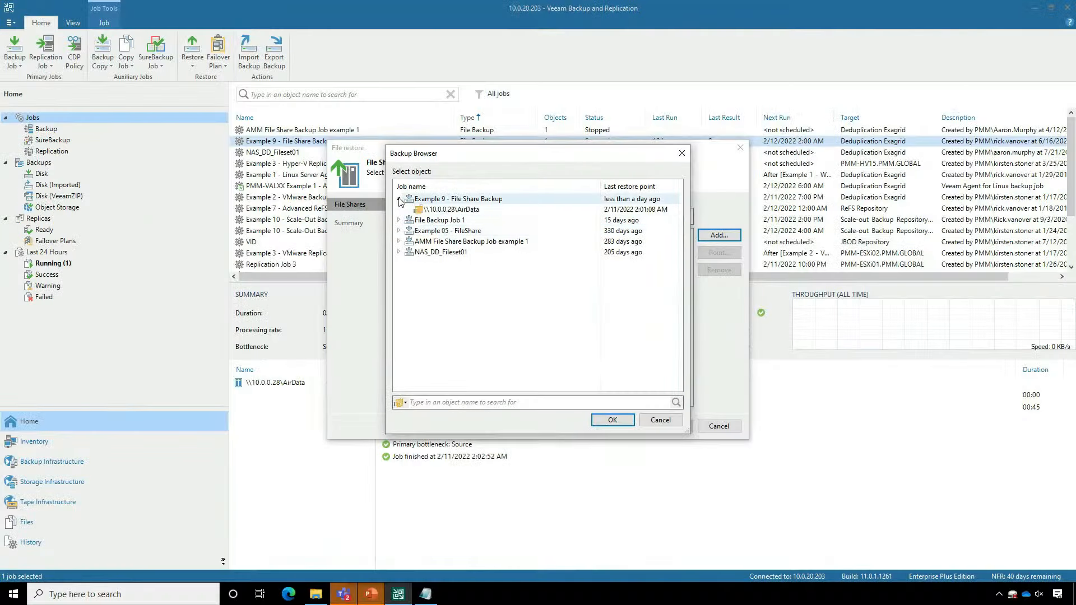
pyautogui.click(469, 211)
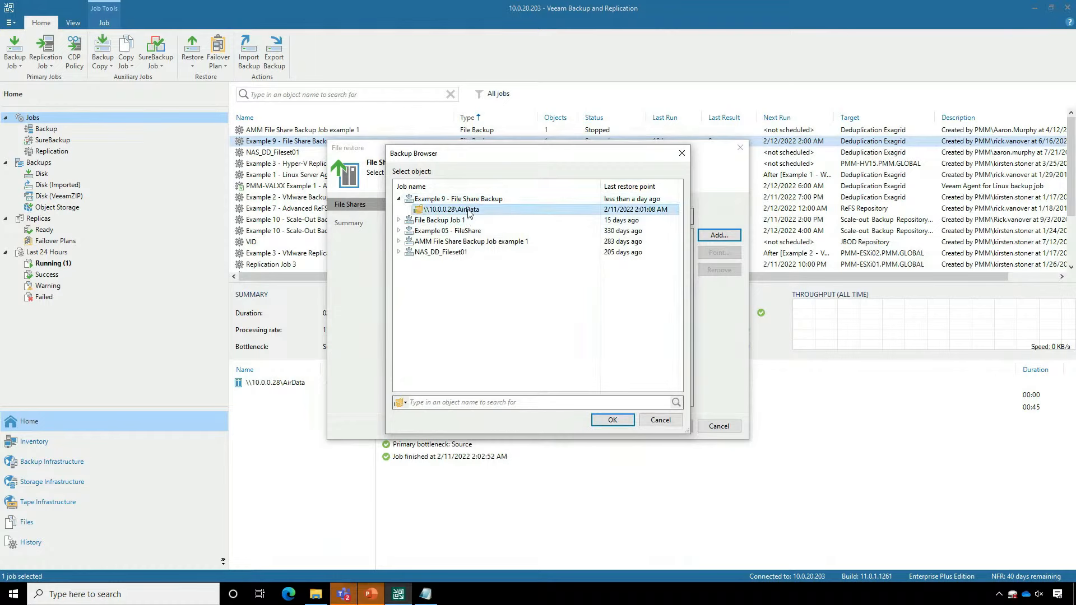
pyautogui.click(612, 421)
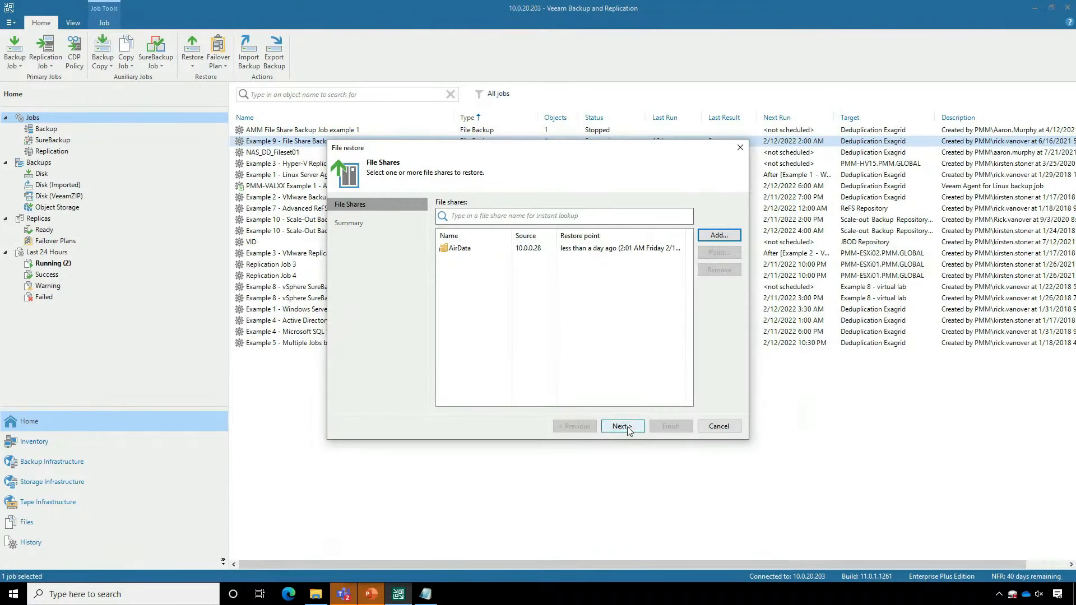
pyautogui.click(621, 427)
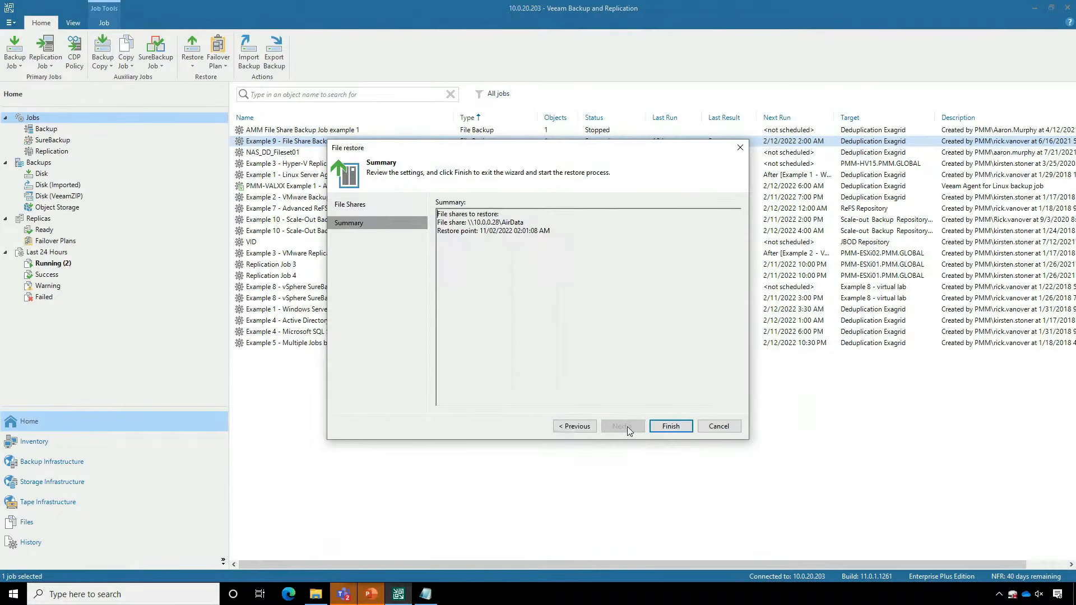
pyautogui.click(666, 427)
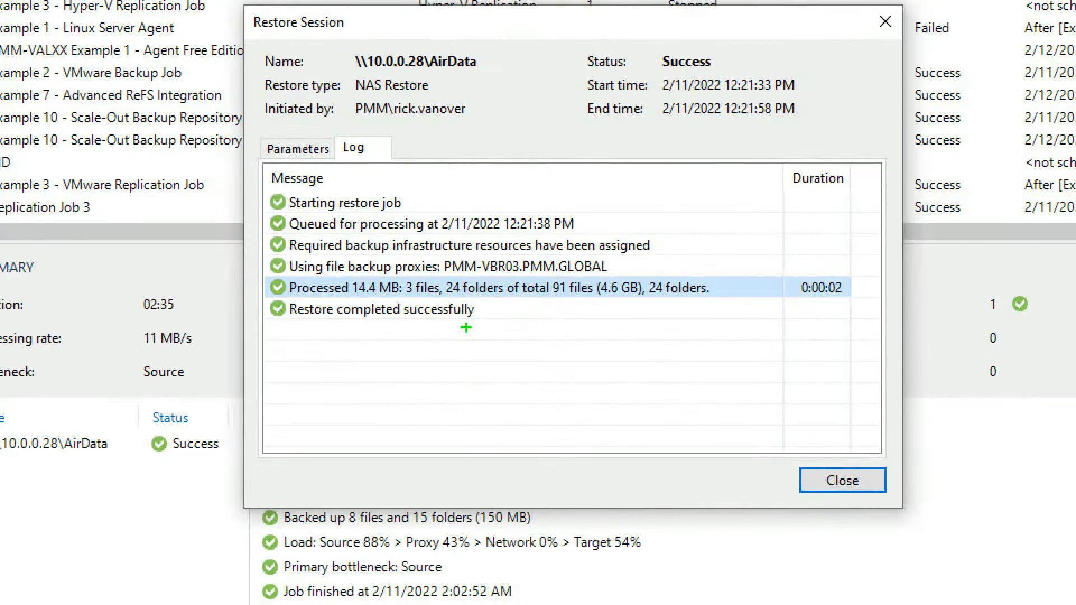
# - Check the restore session log for the amount of processed files and folders, and close the session window
pyautogui.moveTo(260, 272); pyautogui.dragTo(737, 305)
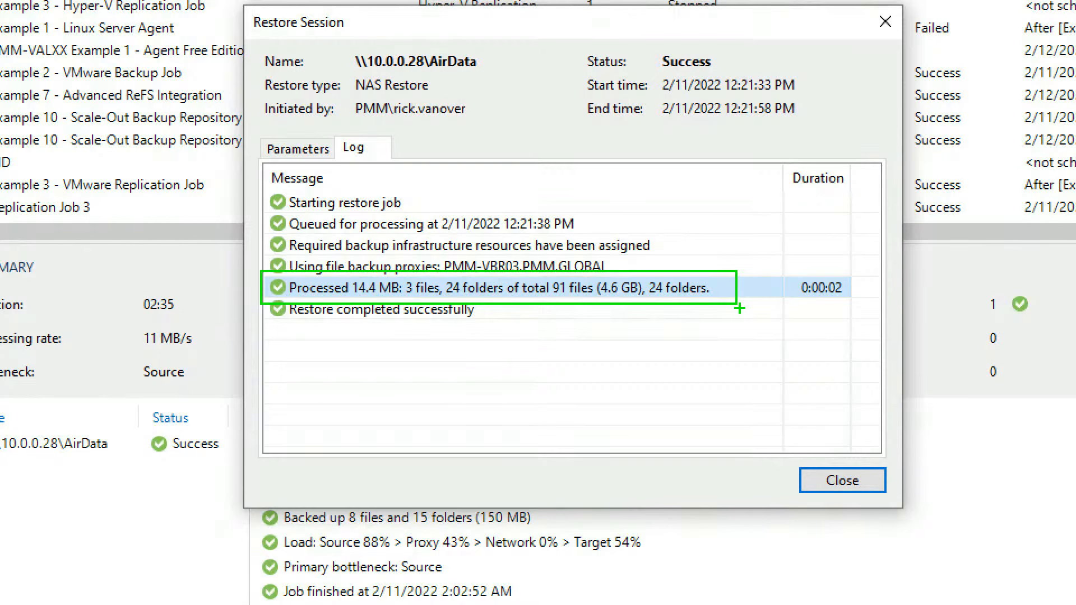
pyautogui.press('Escape')
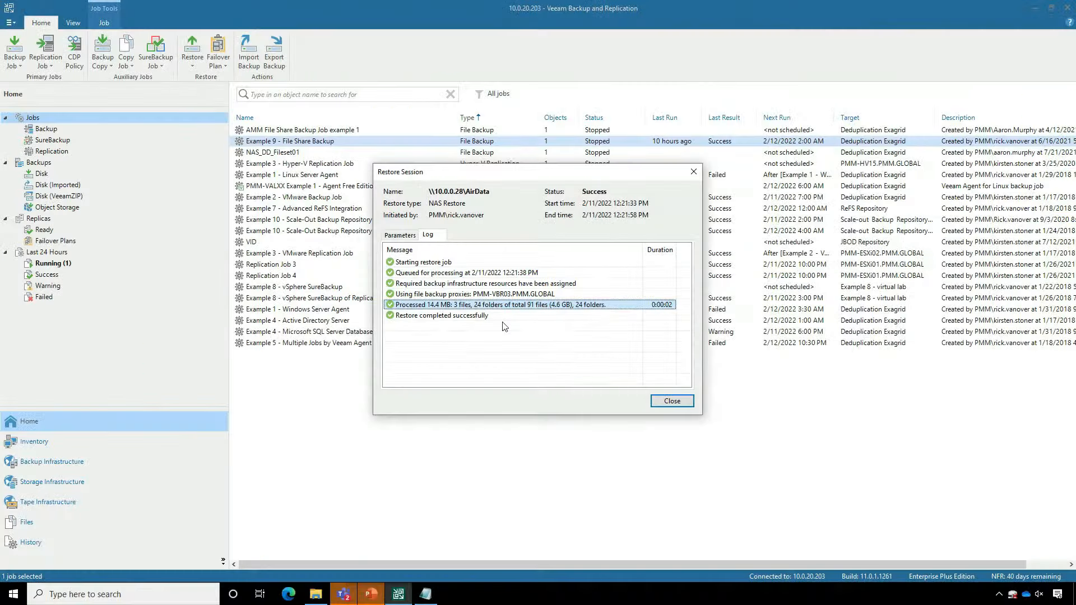
pyautogui.click(671, 402)
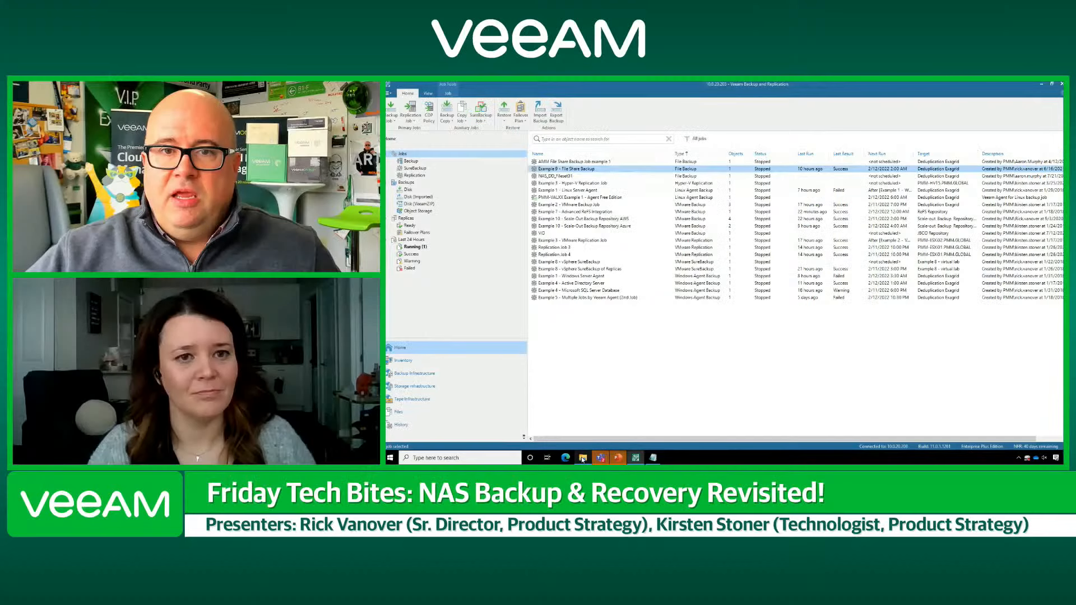
# - Switch to File Explorer and Notepad, and copy the recorded hash listed under FETC - Ransomware in the note
pyautogui.click(316, 594)
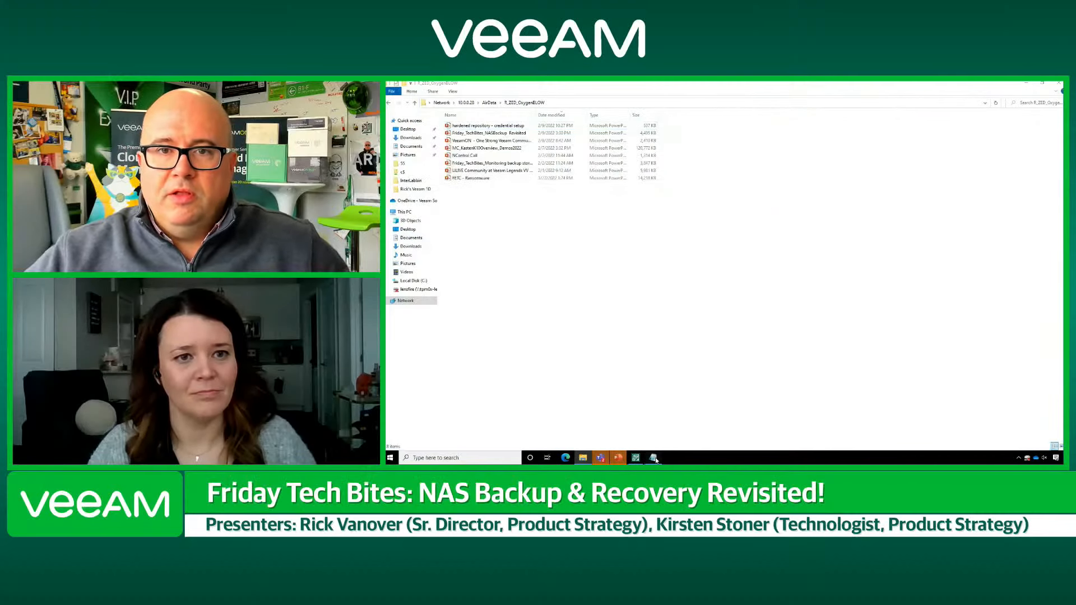
pyautogui.click(655, 458)
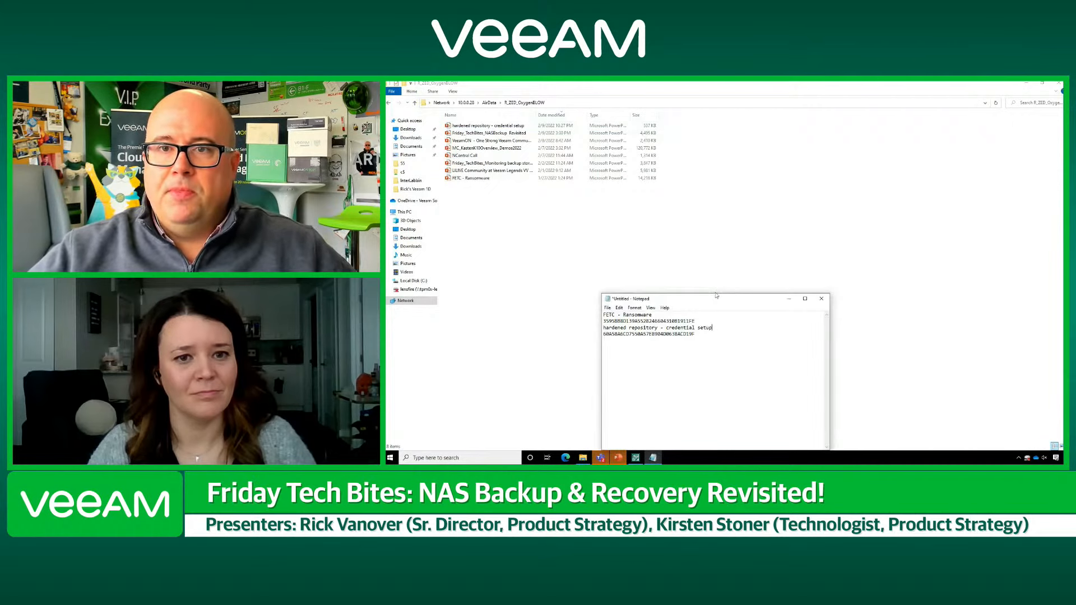
pyautogui.moveTo(716, 295); pyautogui.dragTo(782, 121)
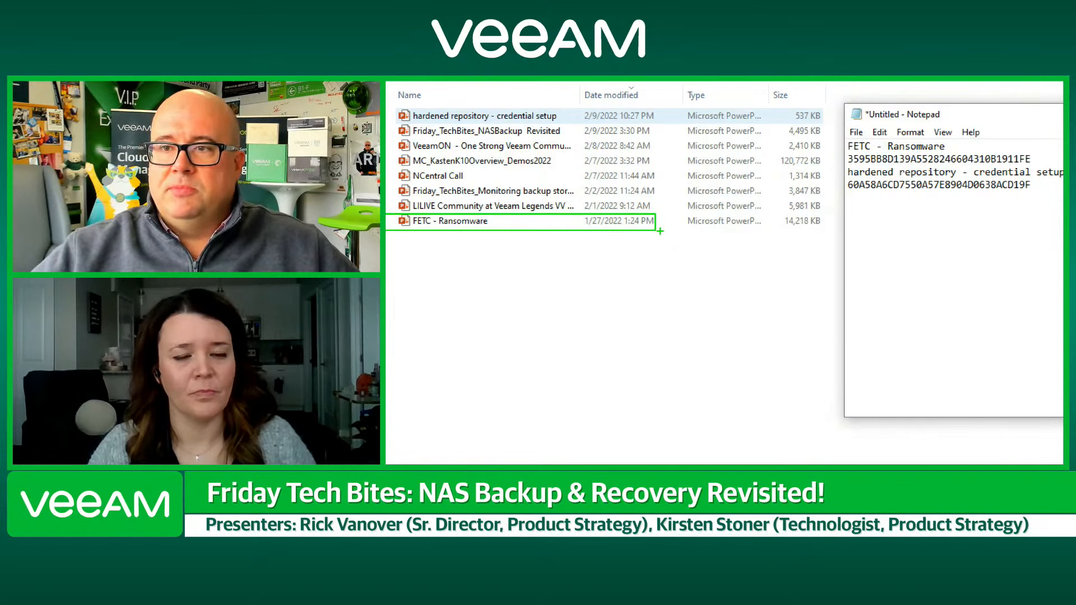
pyautogui.press('Escape')
pyautogui.moveTo(759, 146); pyautogui.dragTo(669, 147)
pyautogui.rightClick(685, 148)
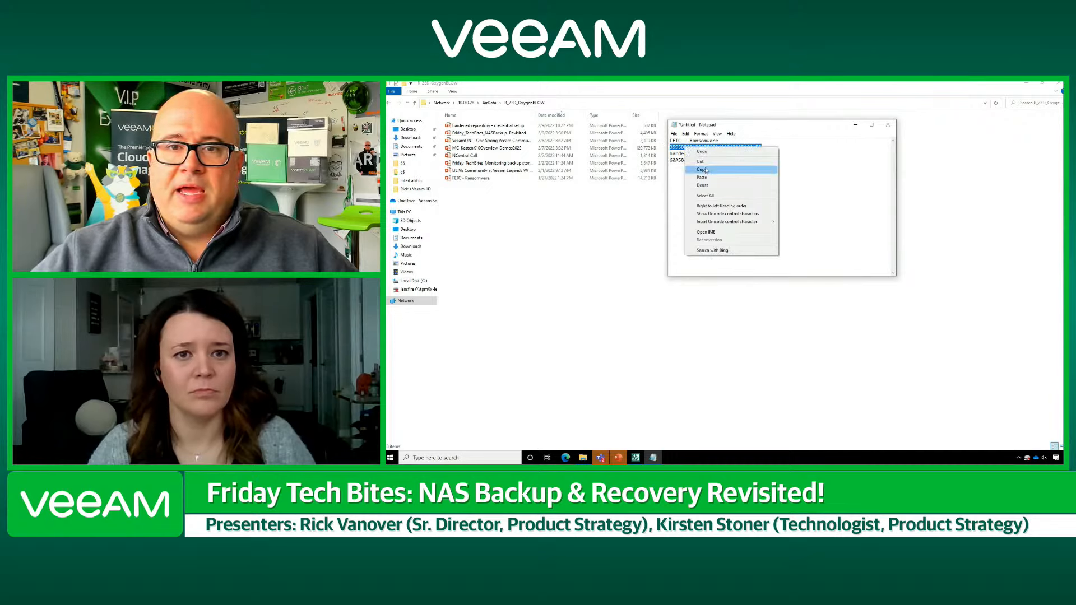
pyautogui.click(702, 169)
# - Compare the copied hash with the file hashes in the FETC - Ransomware file's properties, and close the properties
pyautogui.click(516, 178)
pyautogui.rightClick(486, 179)
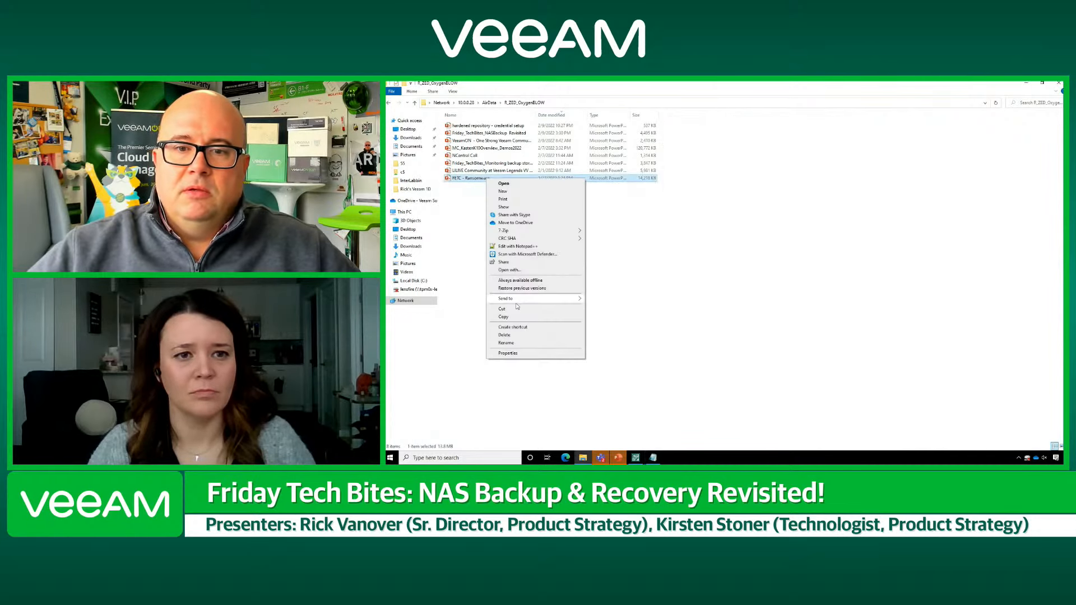
pyautogui.click(517, 354)
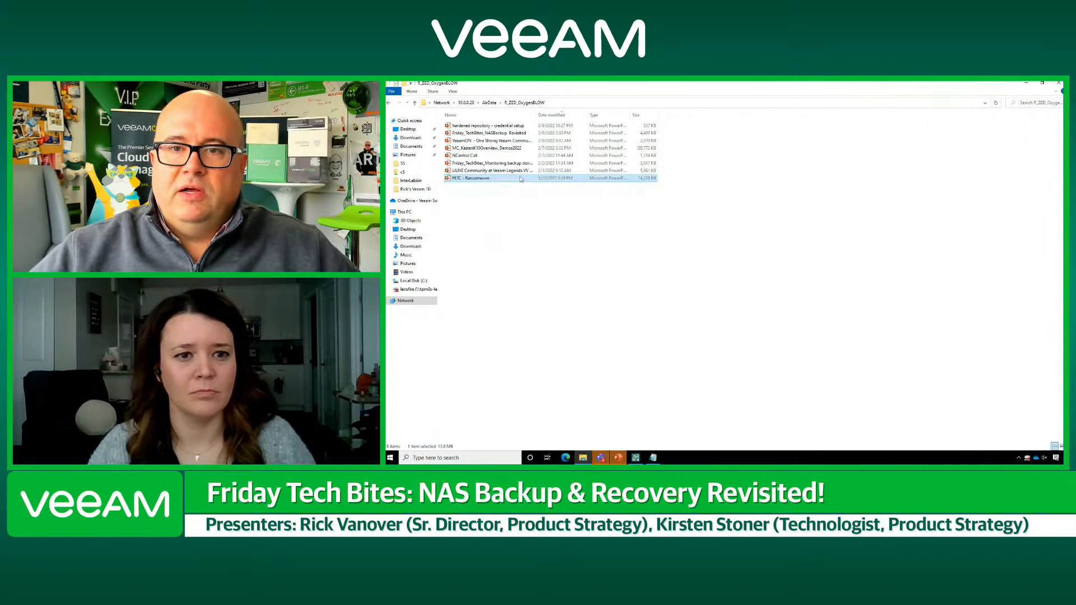
pyautogui.click(520, 195)
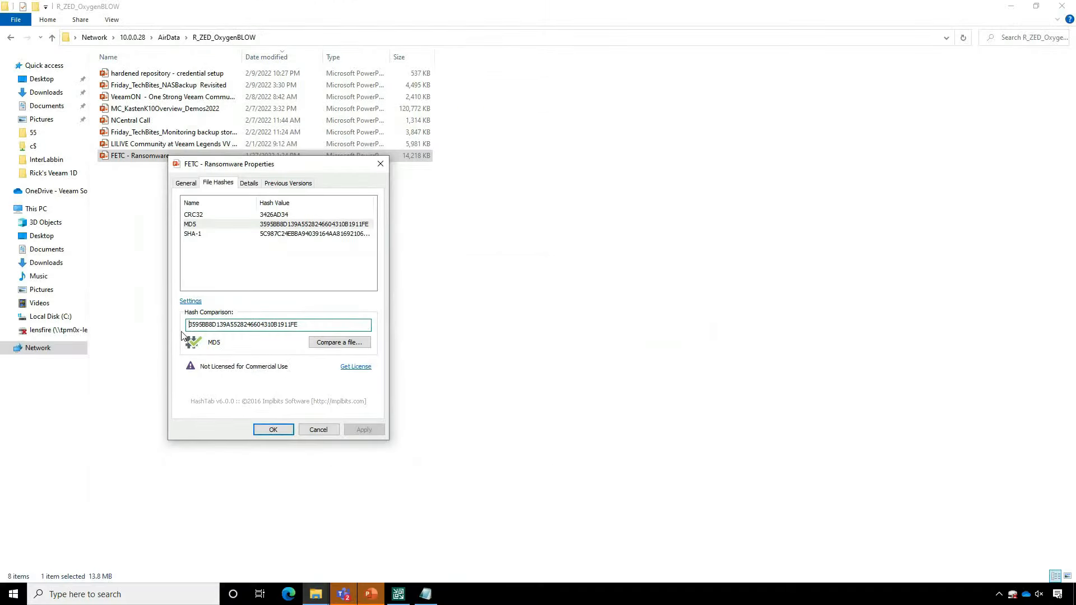
pyautogui.click(380, 165)
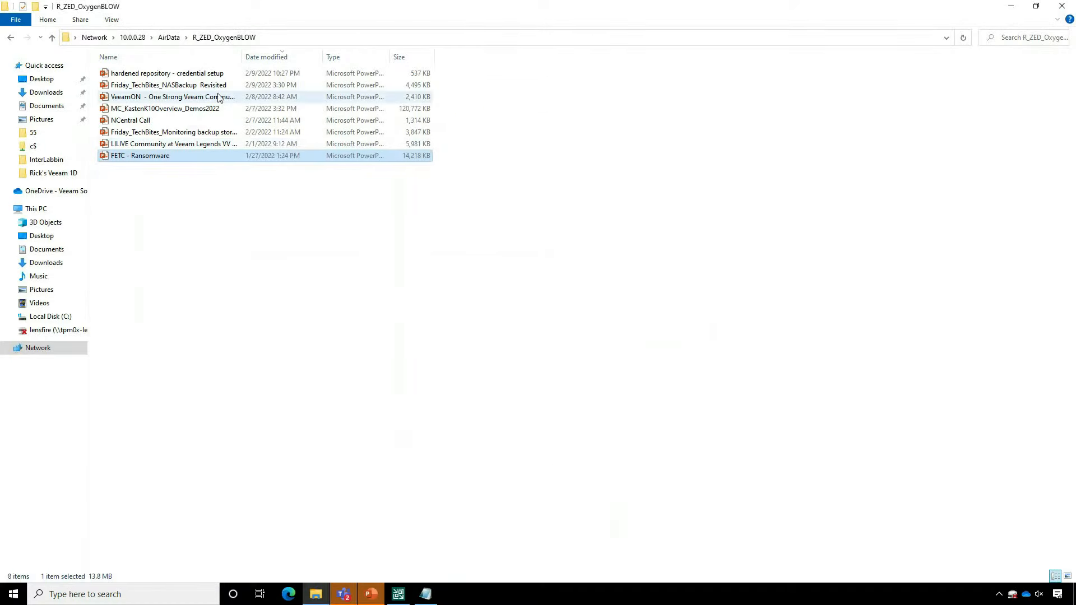
# - Open the hardened repository - credential setup presentation, view its second slide, and close it
pyautogui.click(200, 75)
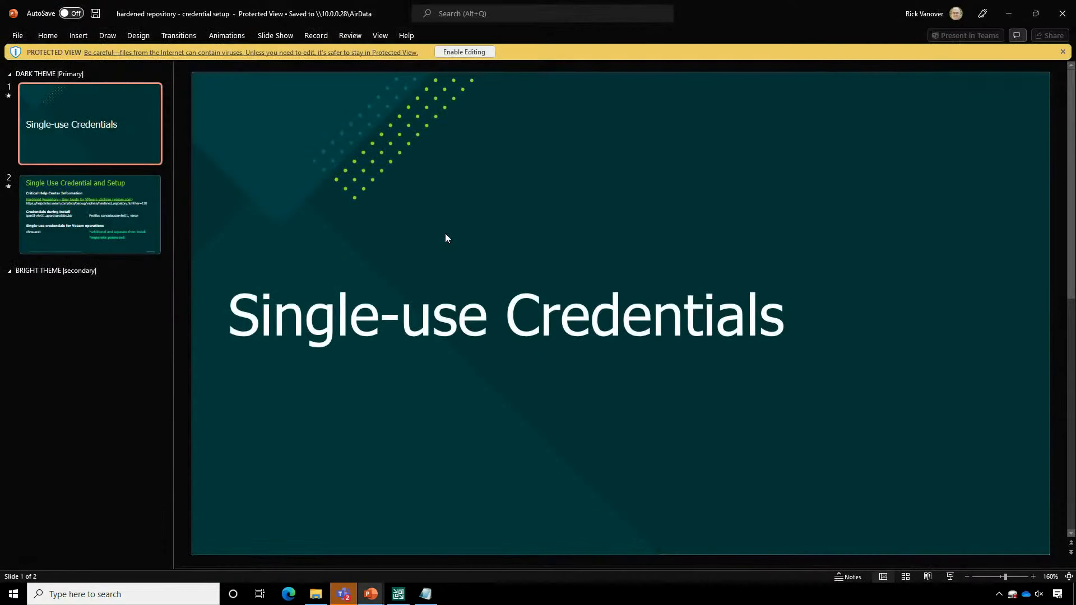
pyautogui.click(45, 222)
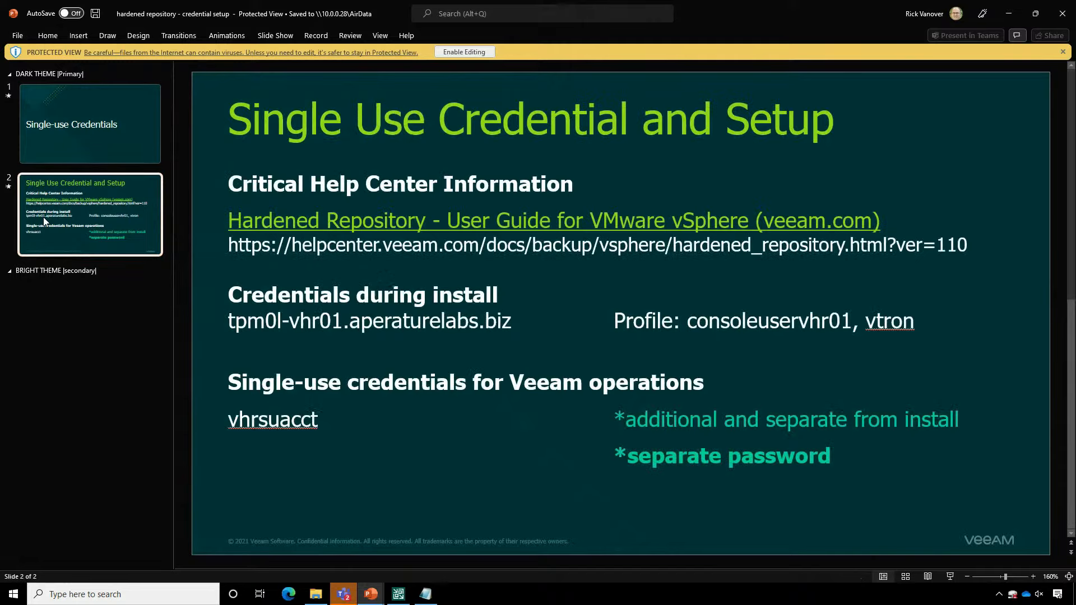
pyautogui.click(1064, 12)
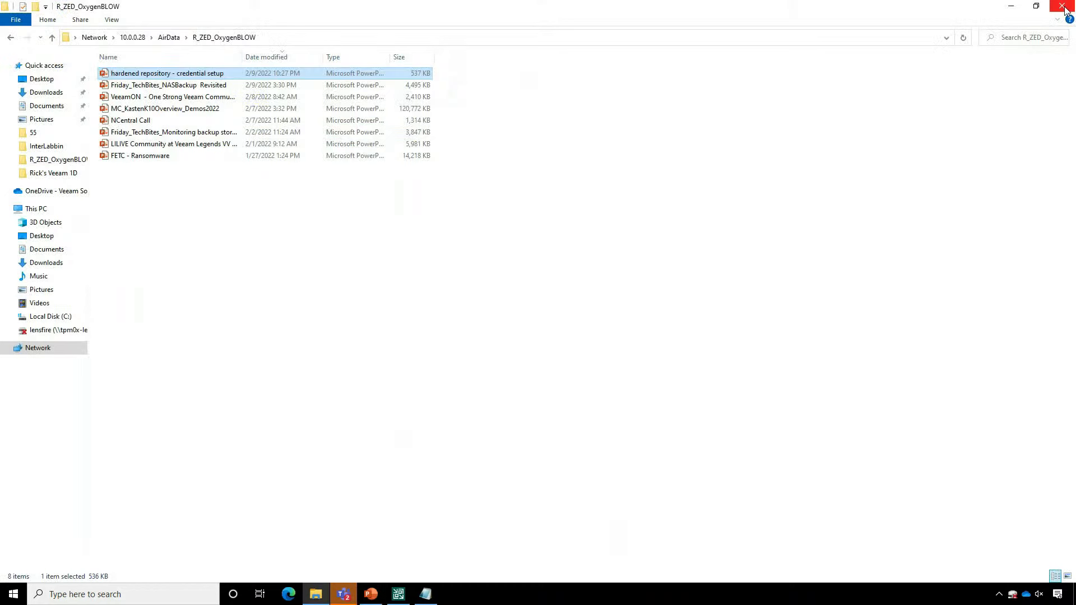
# - Compare the hash recorded in Notepad for hardened repository - credential setup with the hashes in that file's properties
pyautogui.click(427, 594)
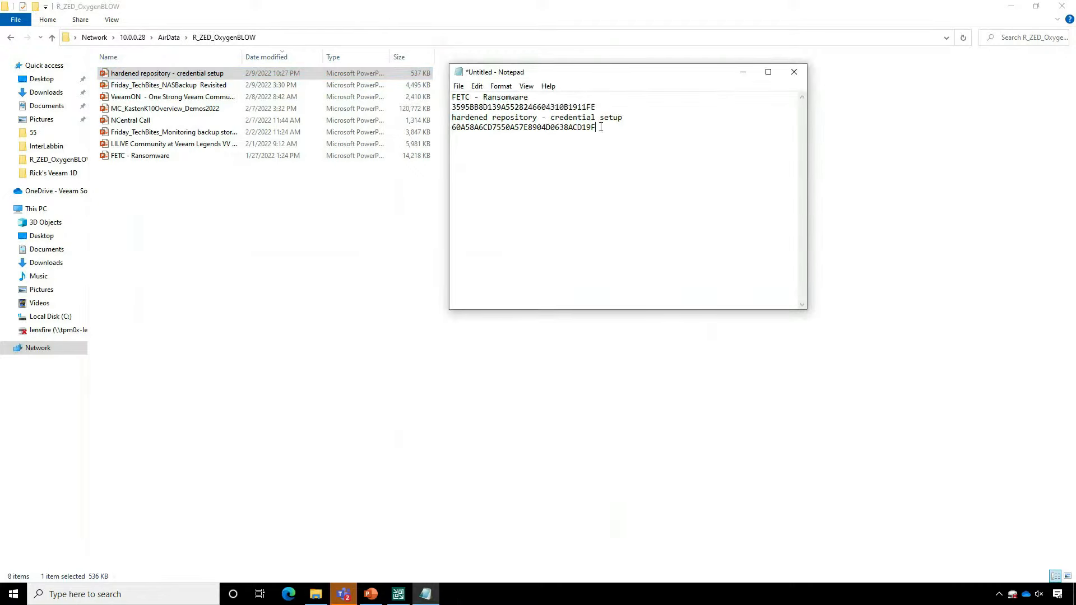
pyautogui.moveTo(600, 127); pyautogui.dragTo(452, 128)
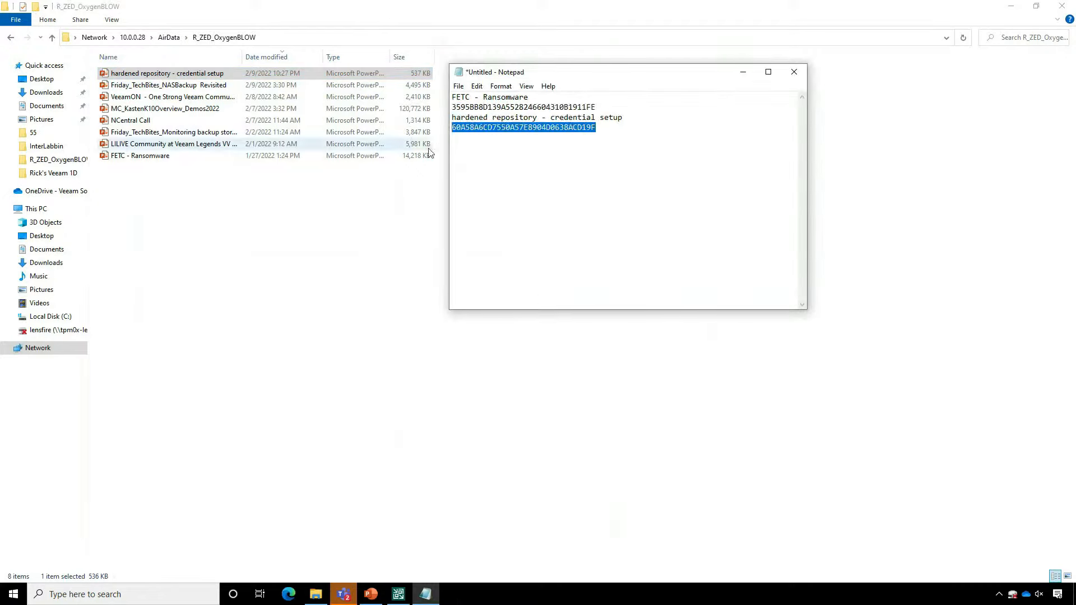
pyautogui.click(160, 72)
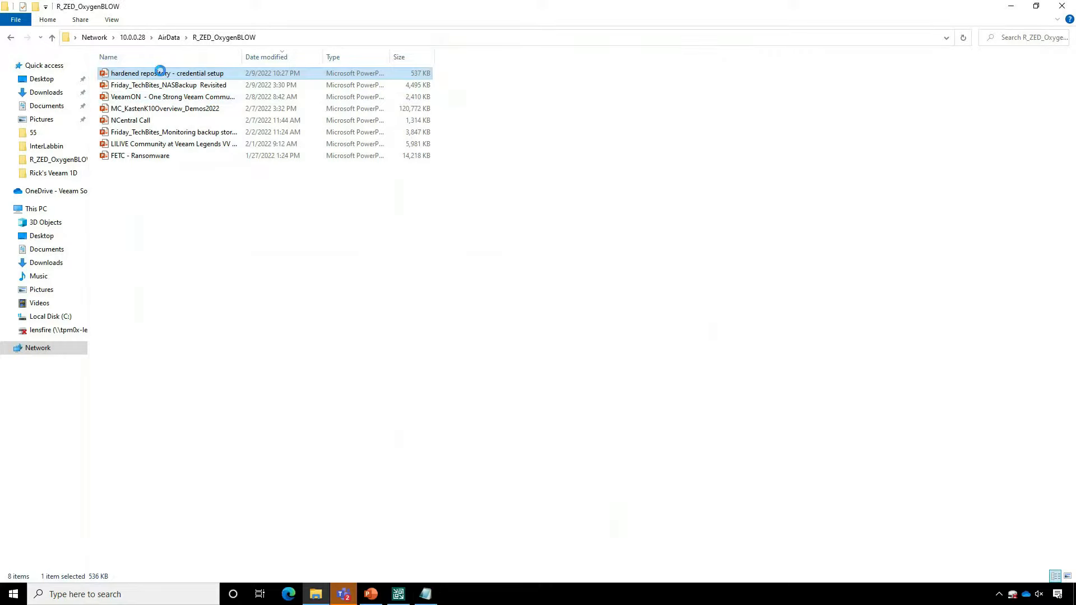
pyautogui.click(214, 98)
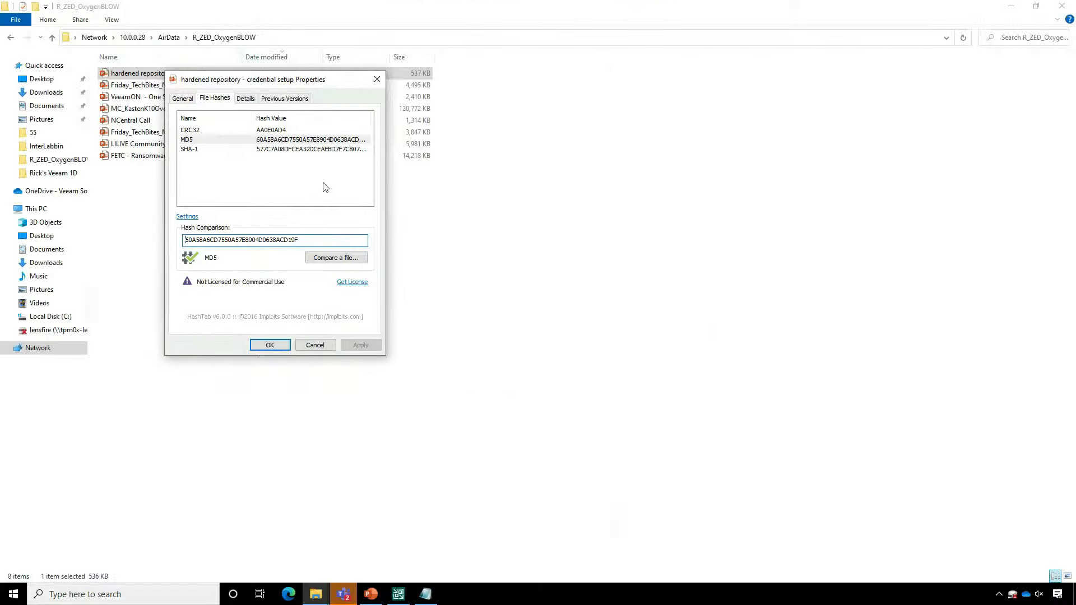
pyautogui.click(376, 80)
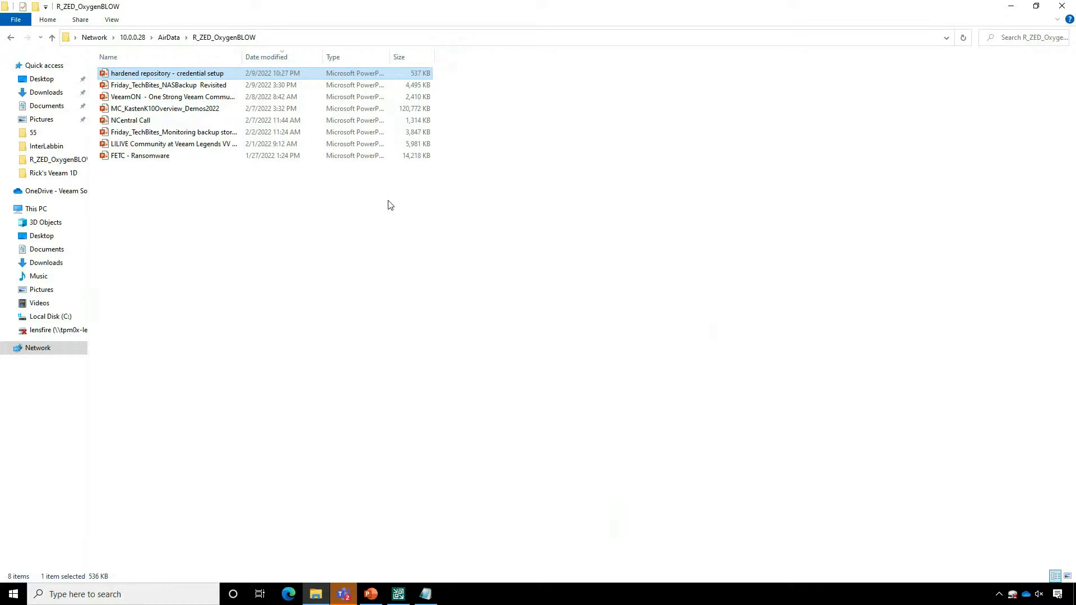
# - Switch to Veeam Backup and Replication and view the statistics of the latest successful NAS Restore session from the last 24 hours
pyautogui.click(399, 594)
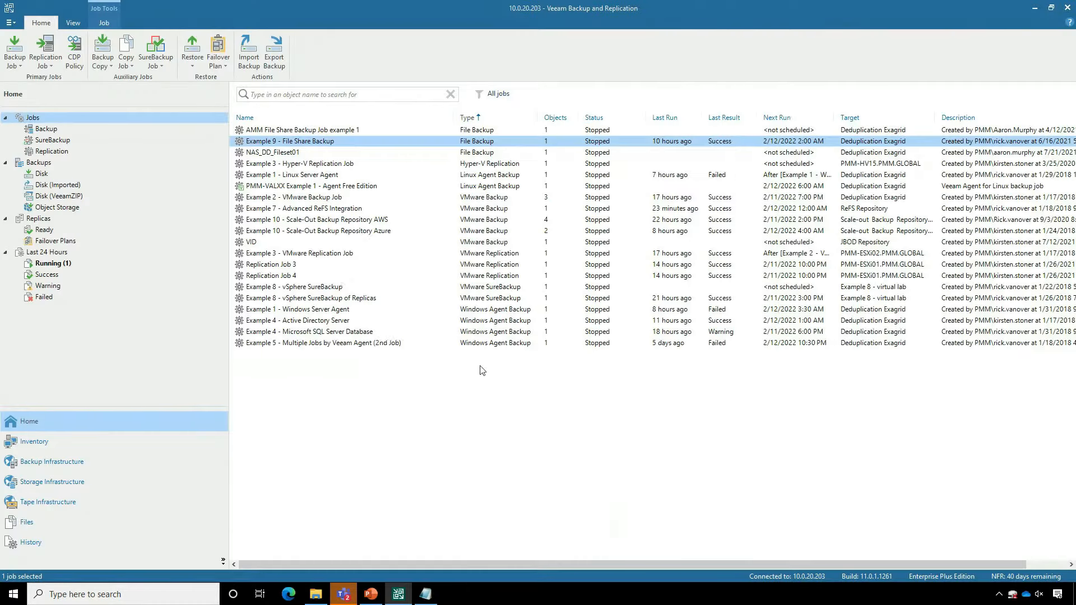
pyautogui.click(56, 274)
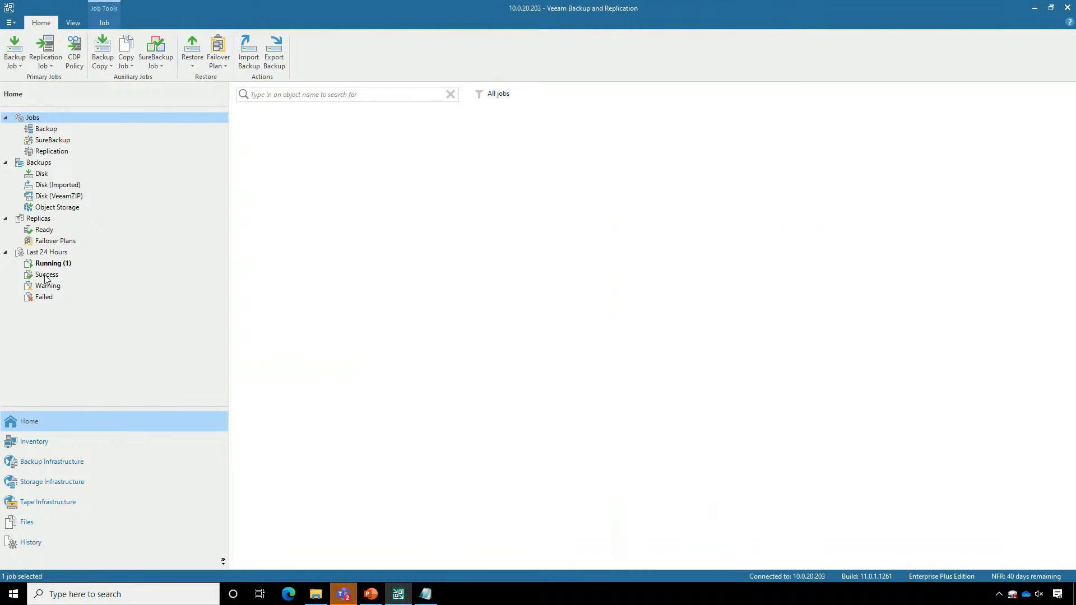
pyautogui.click(301, 132)
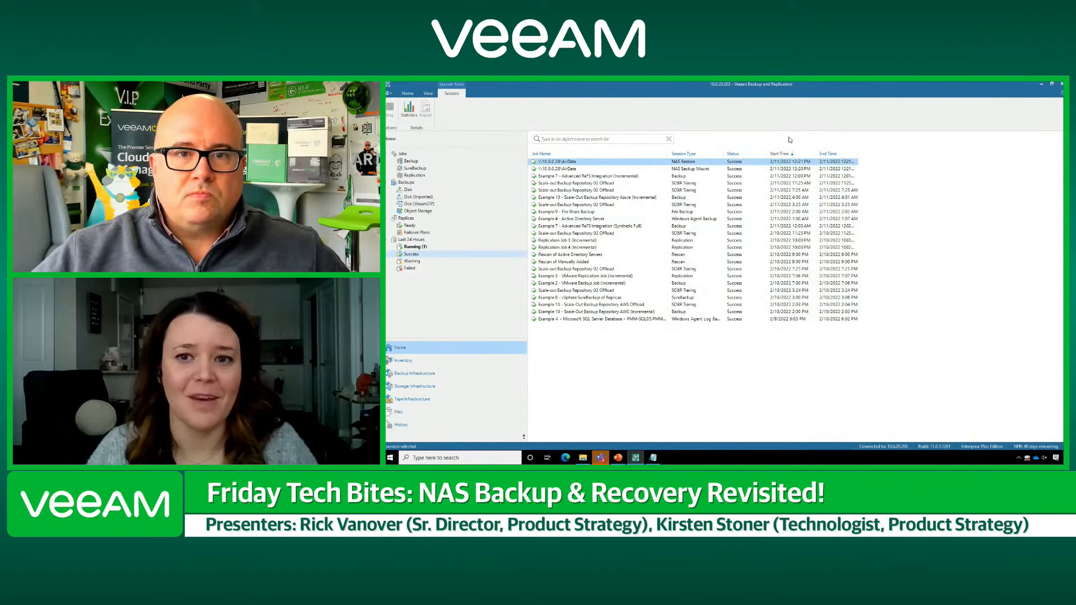
pyautogui.click(410, 110)
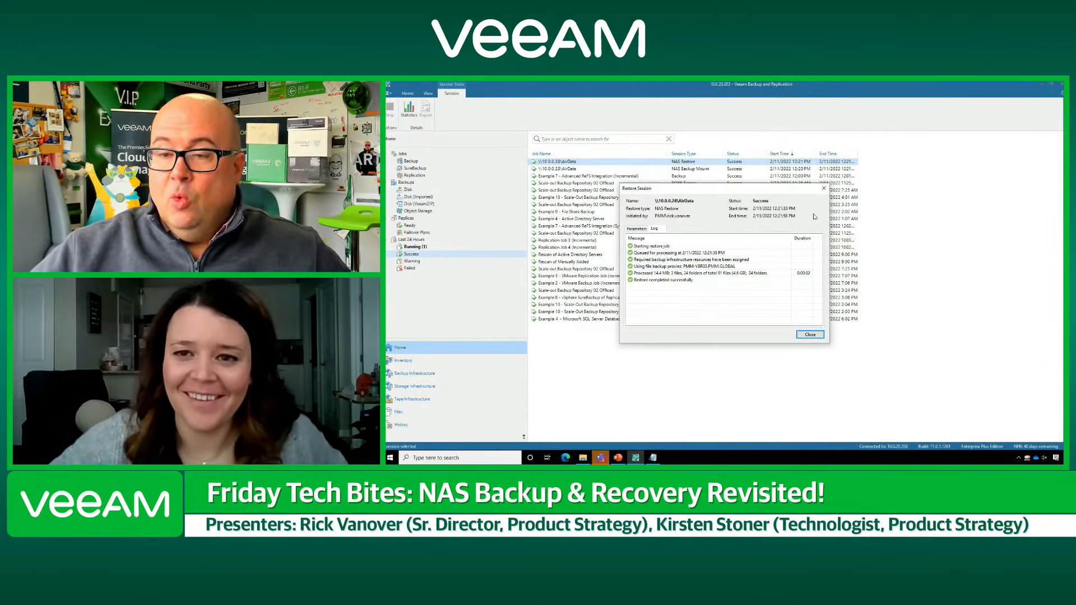